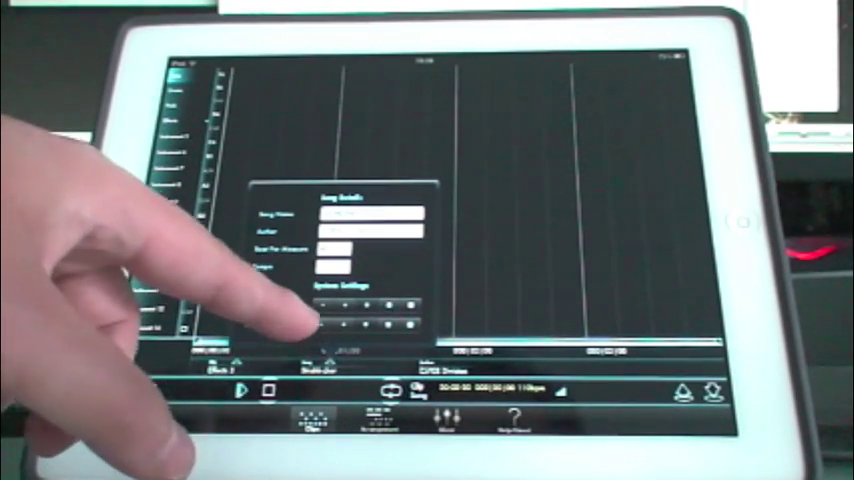
Close the song details panel and place the first notes in the empty clip.
click(330, 362)
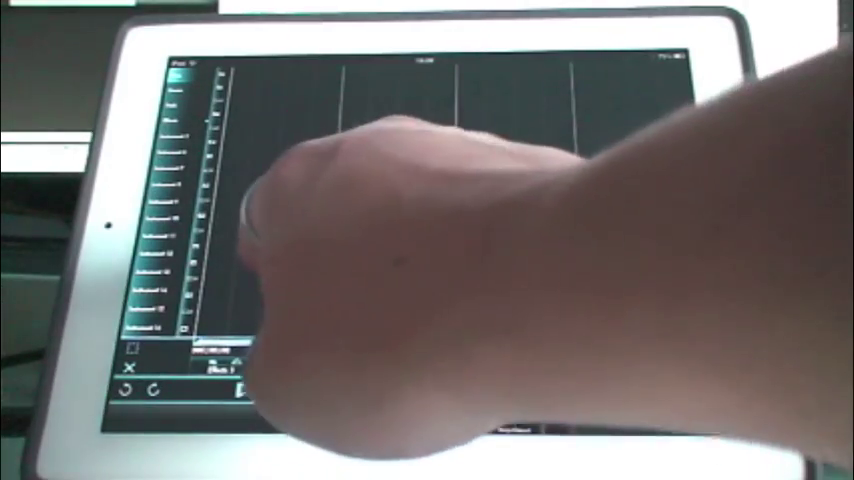
click(248, 278)
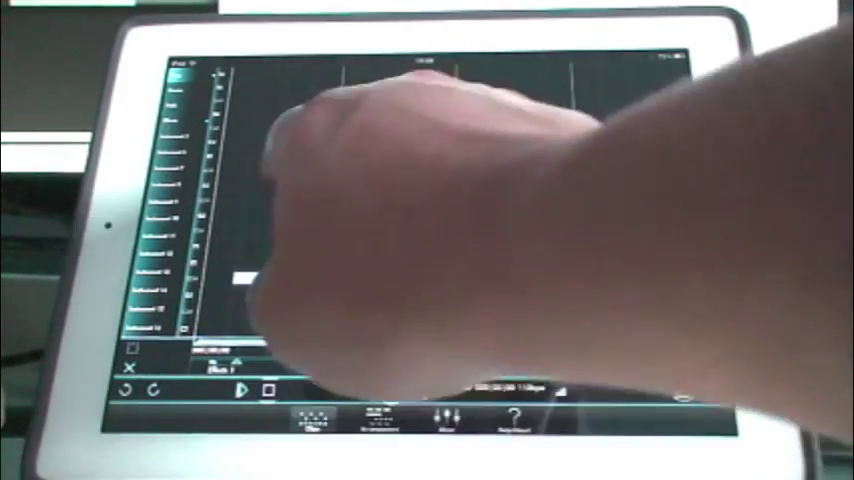
click(318, 200)
click(372, 262)
click(460, 155)
click(445, 98)
Add the remaining notes, including one at the right, then check the arrangement and return to the clip.
click(500, 230)
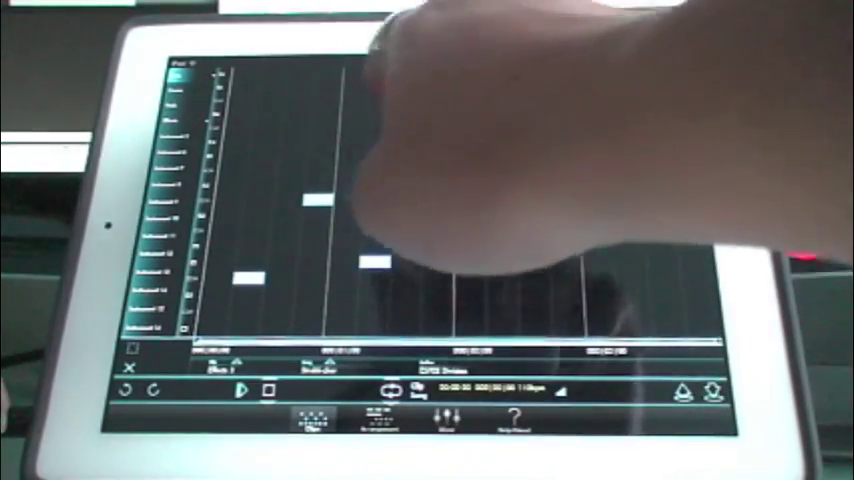
click(353, 127)
click(472, 155)
click(590, 168)
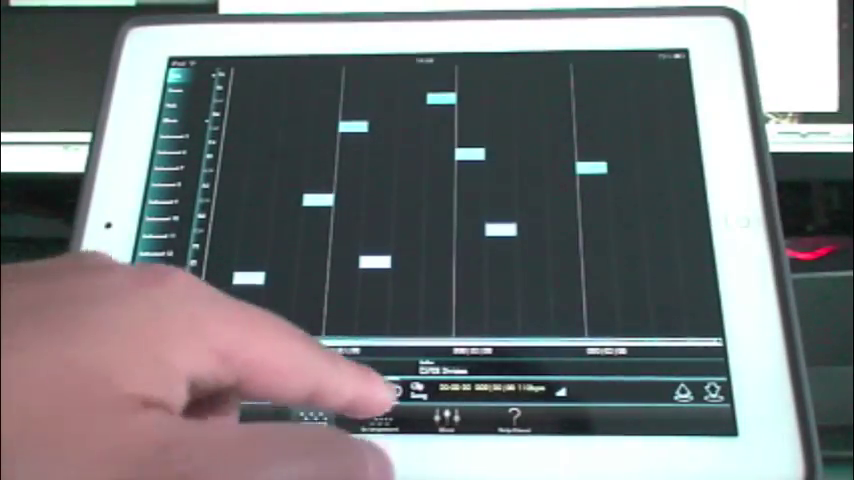
click(378, 418)
click(315, 418)
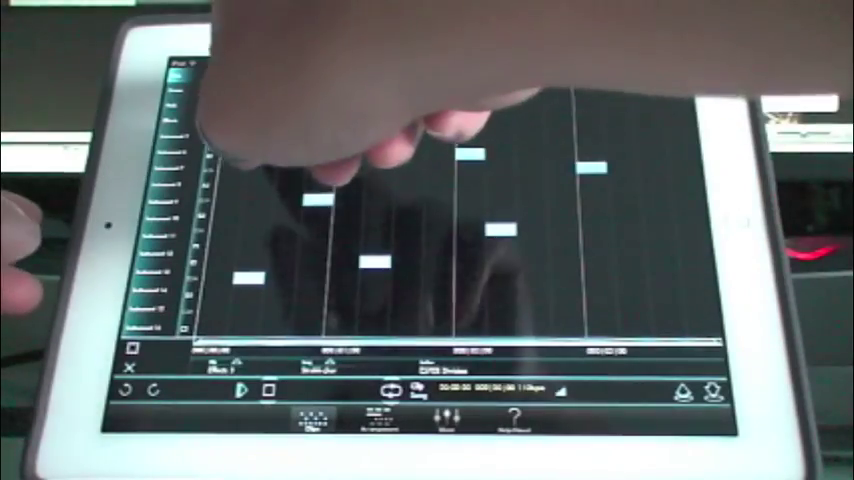
Box-select most of the notes and shift them up in pitch, then back down.
drag(275, 112, 555, 260)
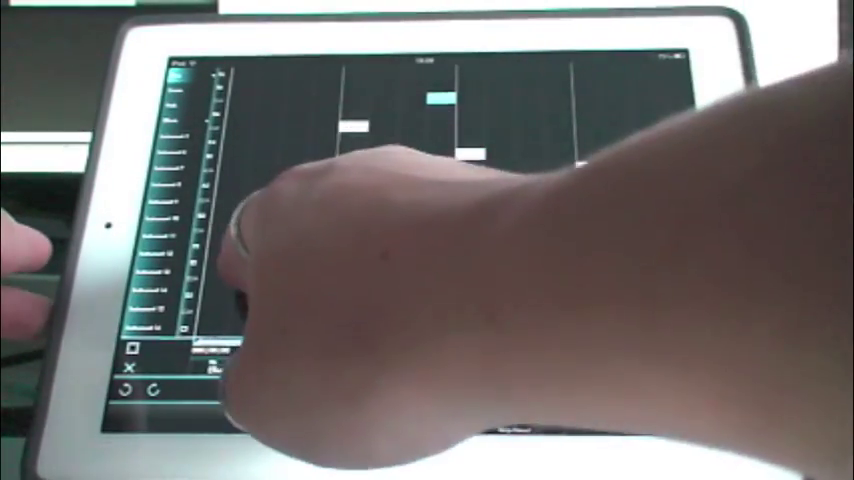
drag(318, 200, 318, 145)
drag(260, 240, 260, 295)
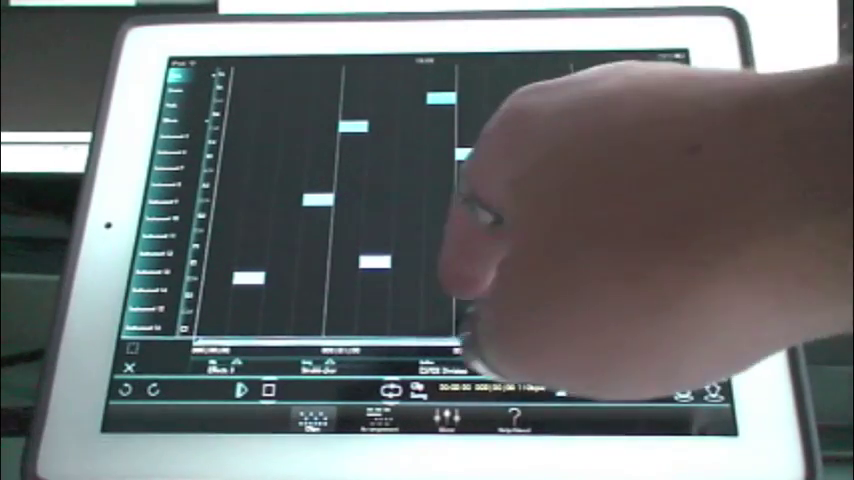
Add a low note near the grid centre and one toward the right, then open the clip list.
click(437, 278)
click(563, 230)
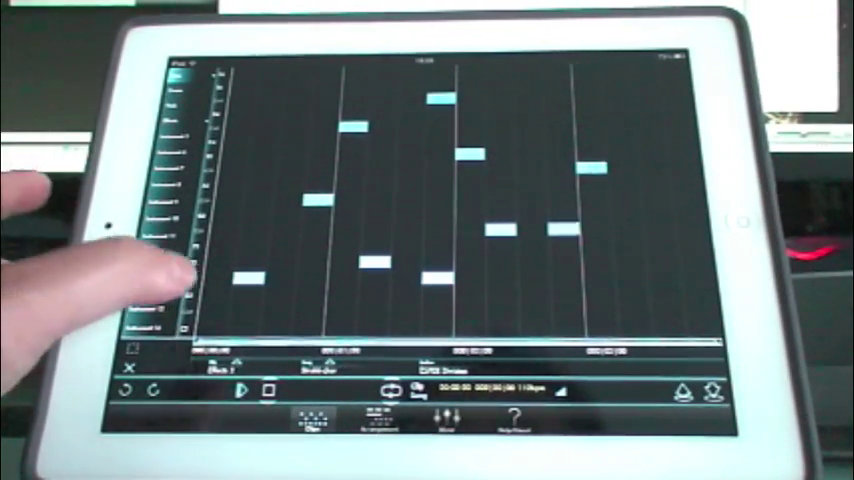
click(232, 362)
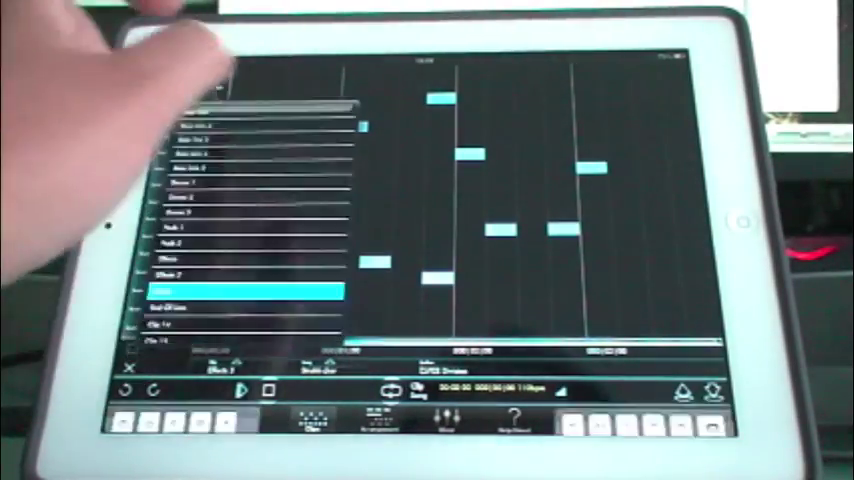
click(300, 110)
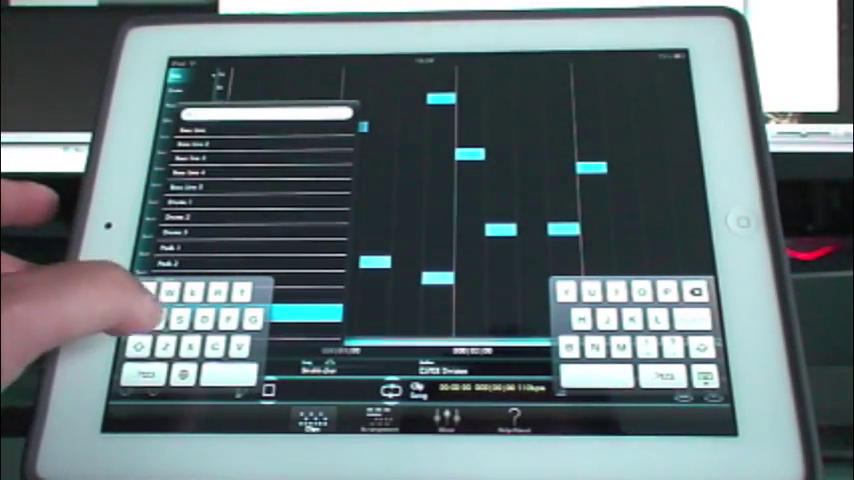
text(b)
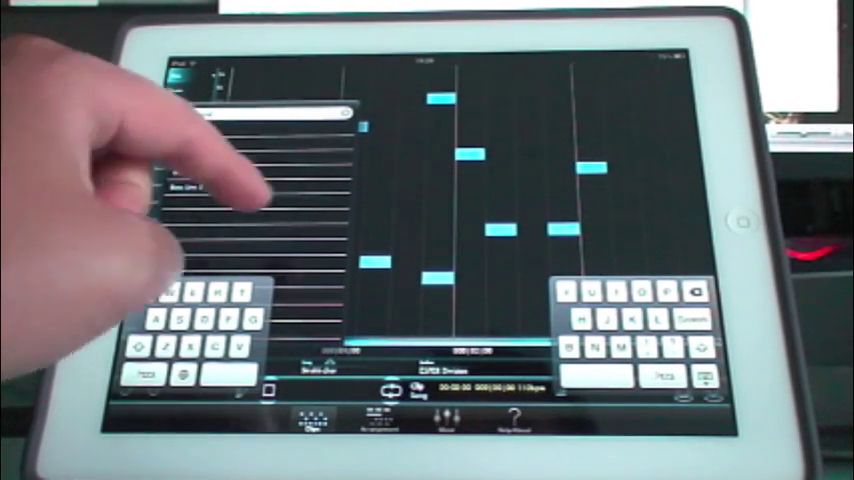
click(400, 200)
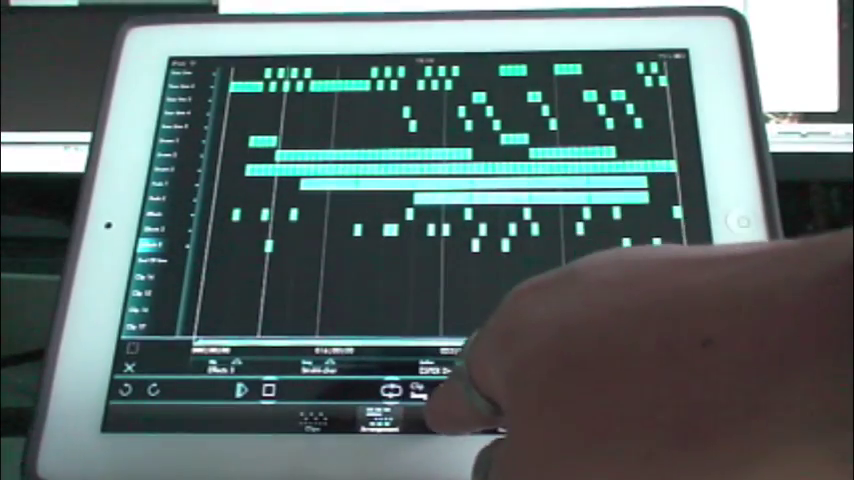
Open the Mixer to show a level fader for every track.
click(445, 418)
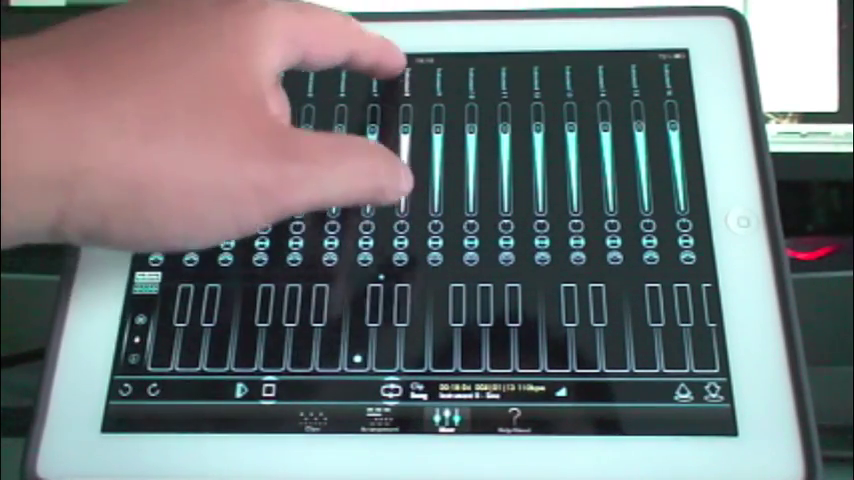
Open the eighth channel's envelope and waveform editor and show its coloured parameter pads.
click(410, 86)
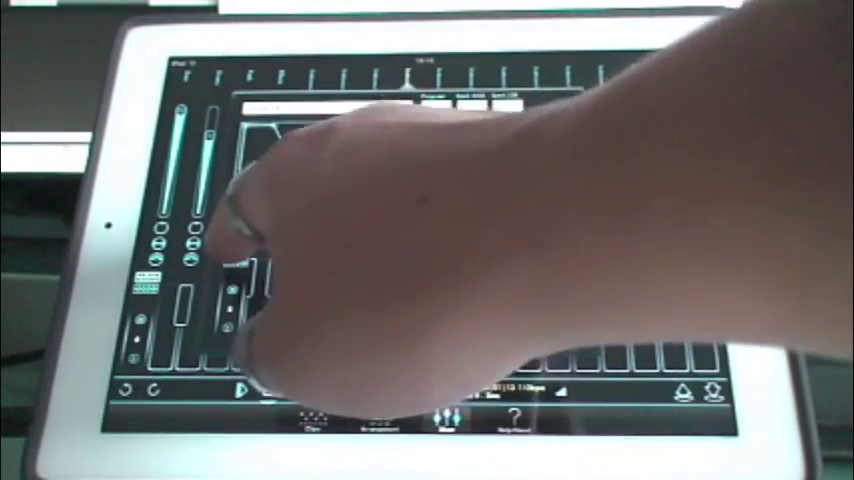
click(237, 257)
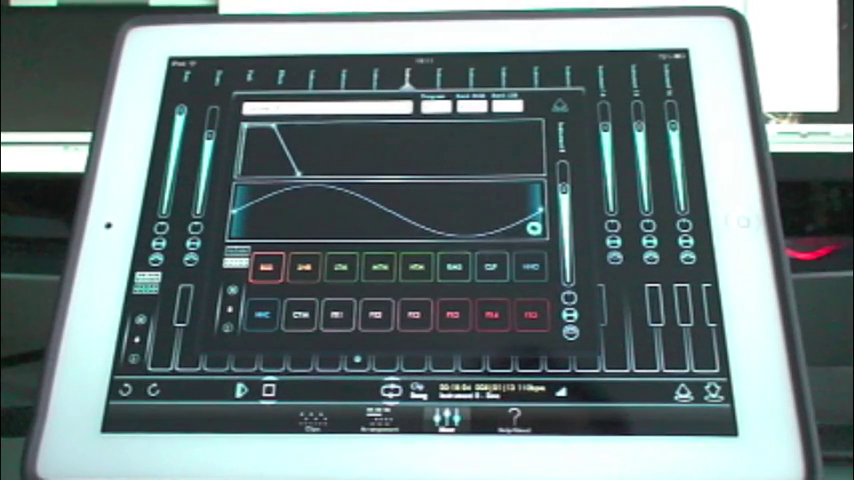